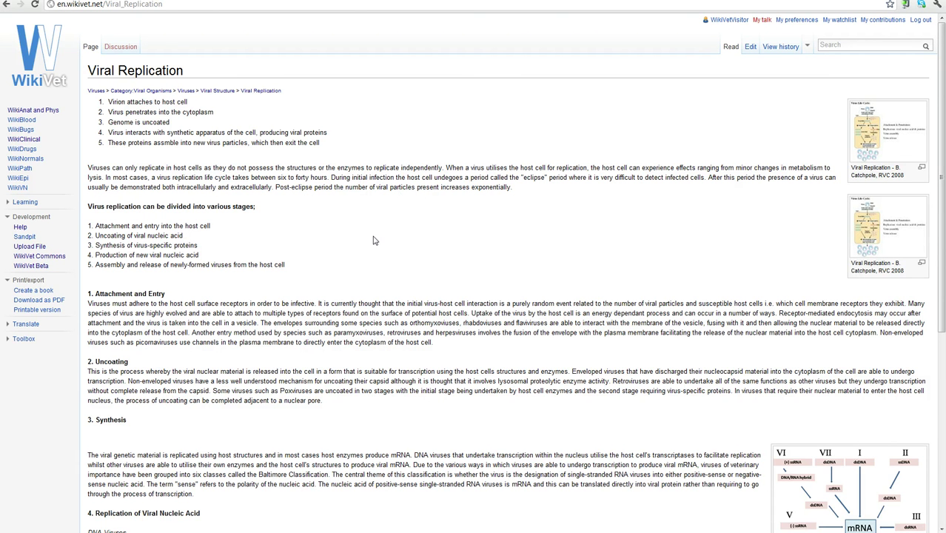
Scroll through the Viral Replication article to the footer and back, then go to the Wikipedia portal
scroll(374, 240, down, 1)
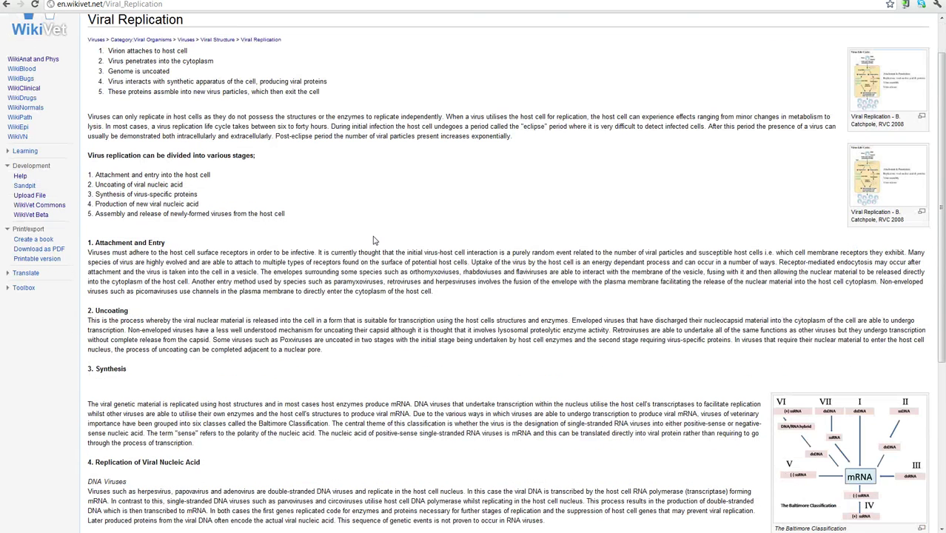
scroll(378, 236, down, 1)
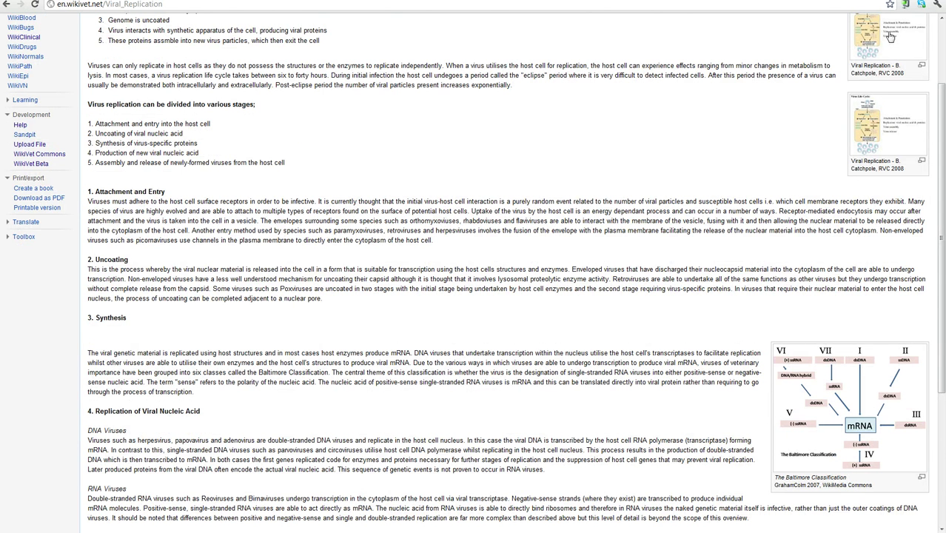
scroll(735, 250, down, 1)
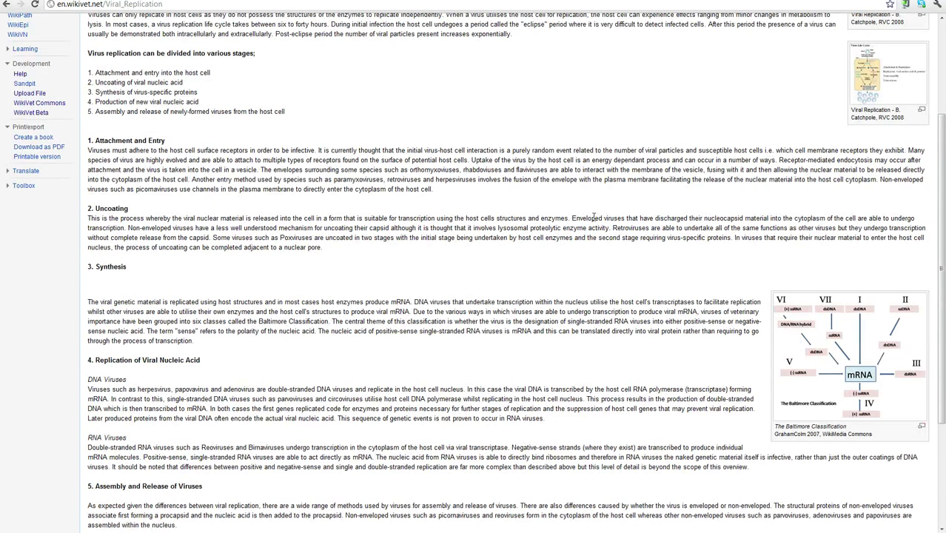
scroll(594, 217, down, 1)
scroll(594, 221, down, 3)
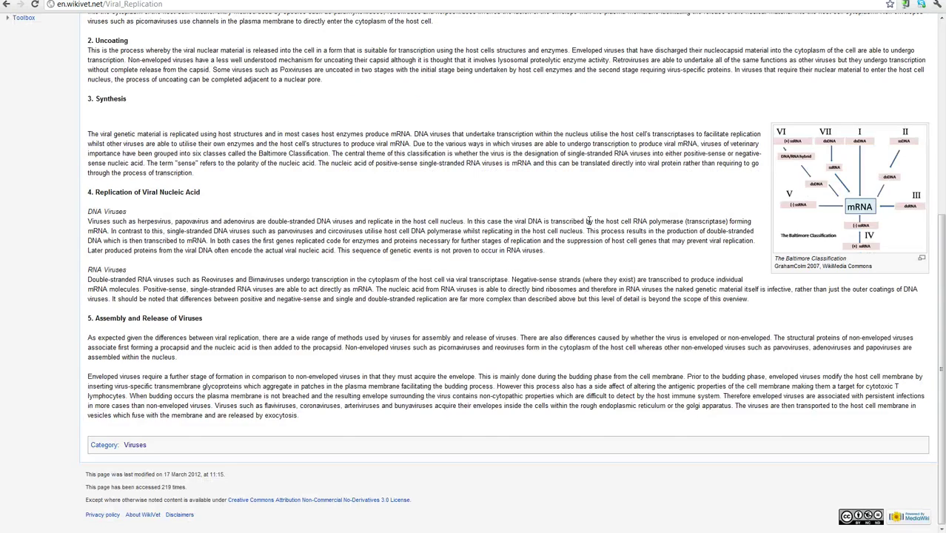
scroll(571, 217, up, 5)
scroll(571, 217, up, 2)
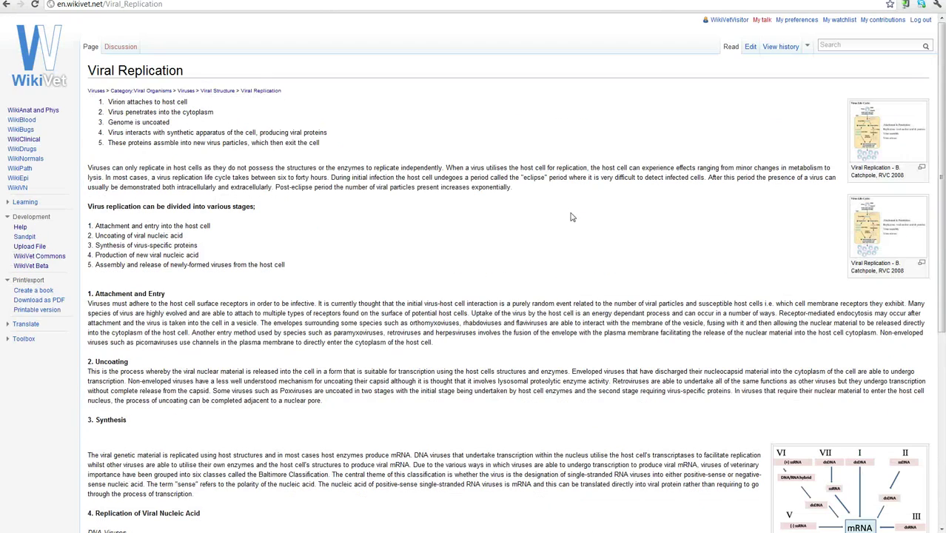
click(271, 0)
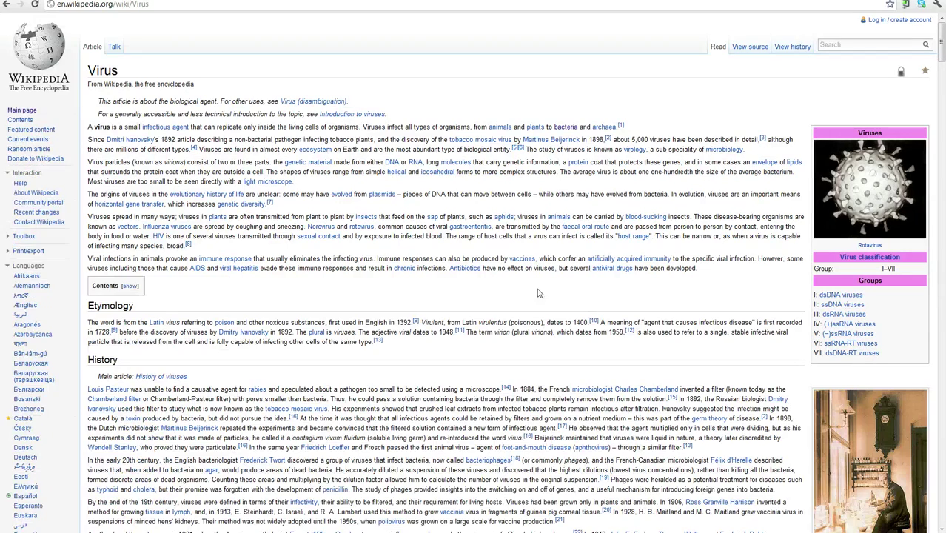
Scroll the Wikipedia Virus article down to its Replication cycle section
scroll(476, 297, down, 5)
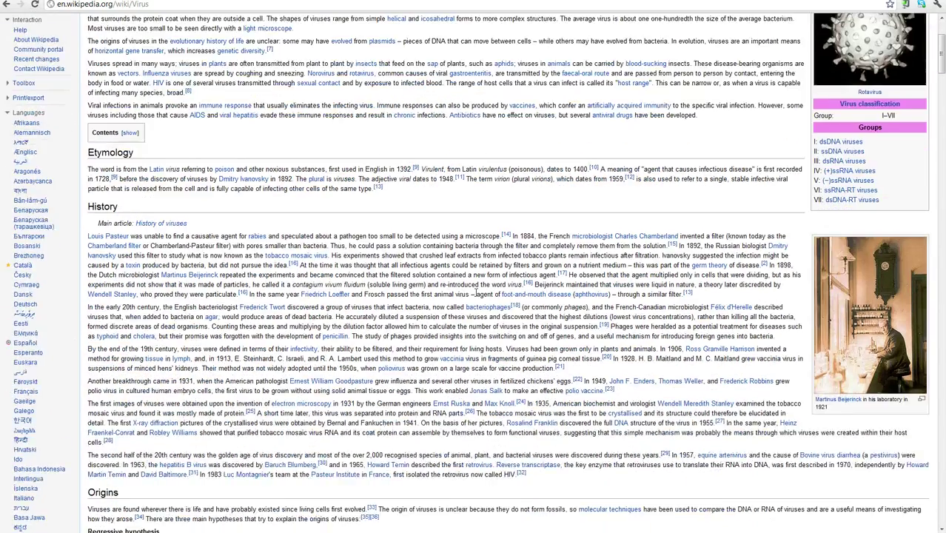
scroll(476, 296, down, 6)
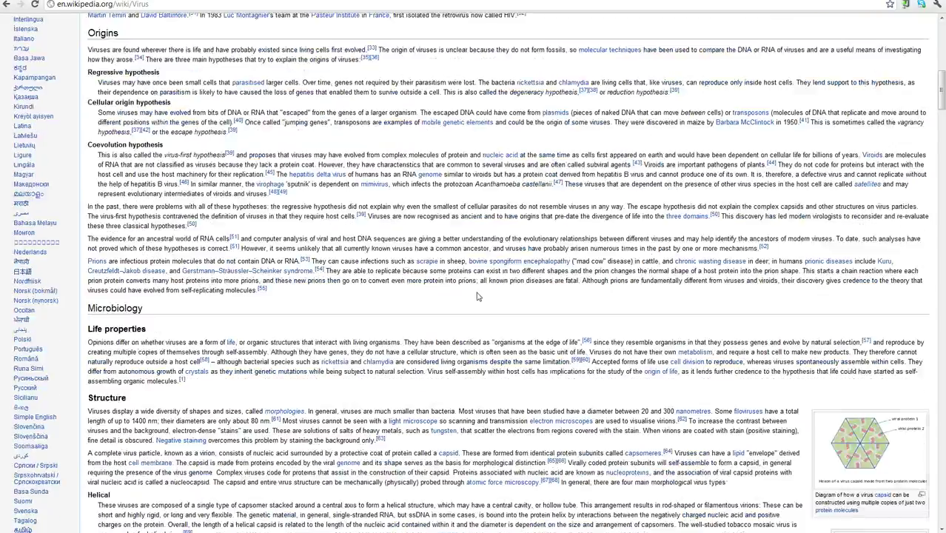
scroll(478, 296, down, 2)
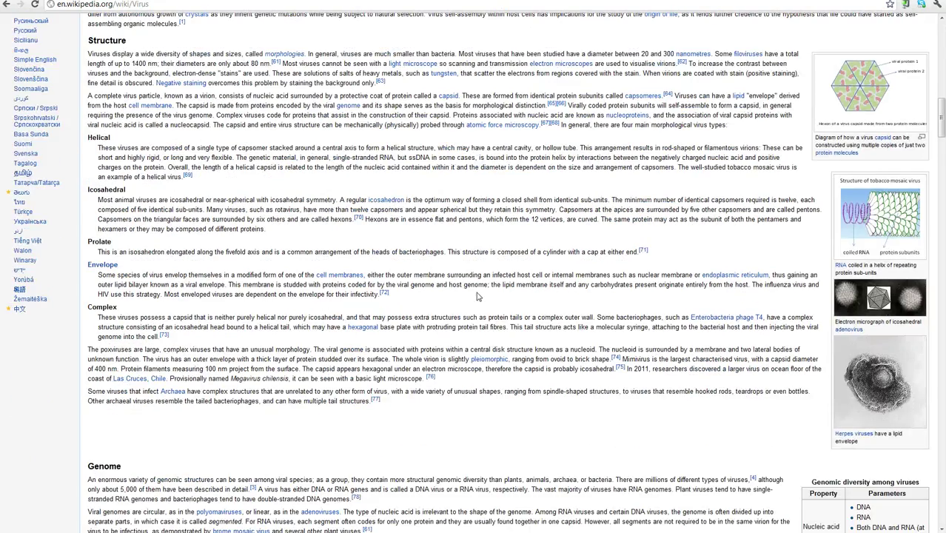
scroll(477, 297, down, 3)
scroll(478, 296, down, 6)
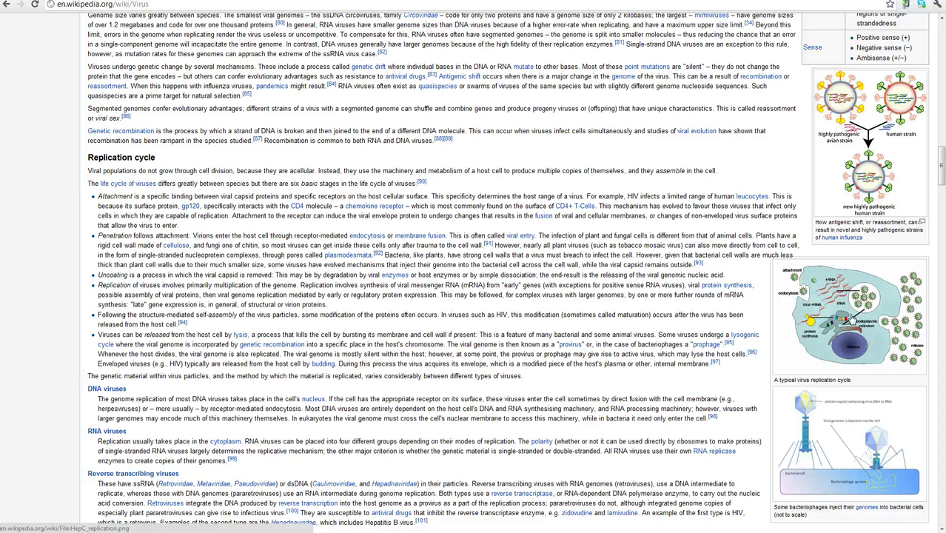
Open the replication diagram's file page and check its public-domain Licensing section
click(845, 319)
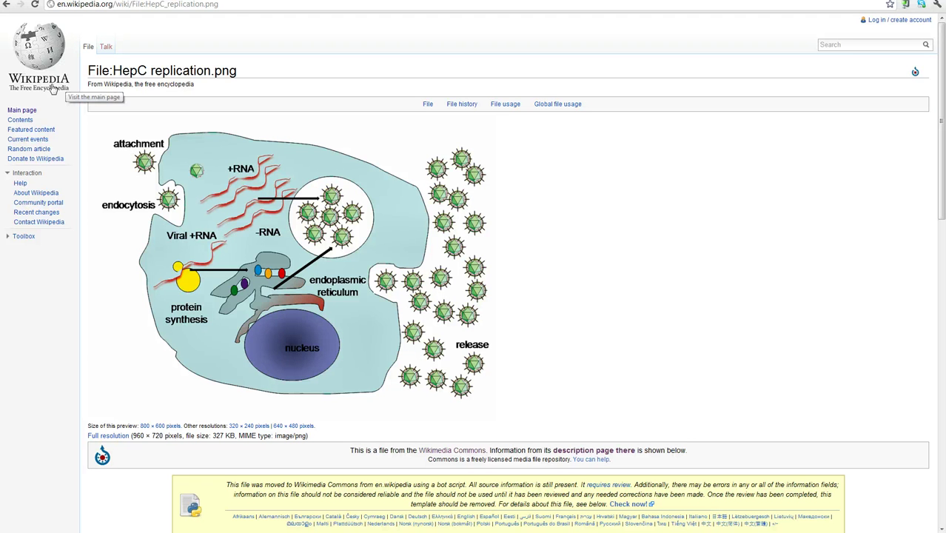
scroll(517, 171, down, 3)
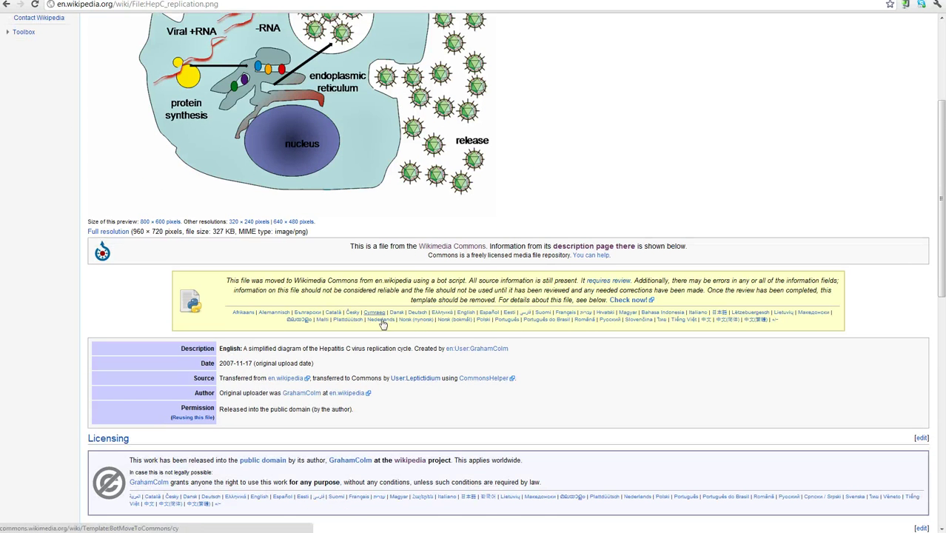
scroll(444, 245, down, 1)
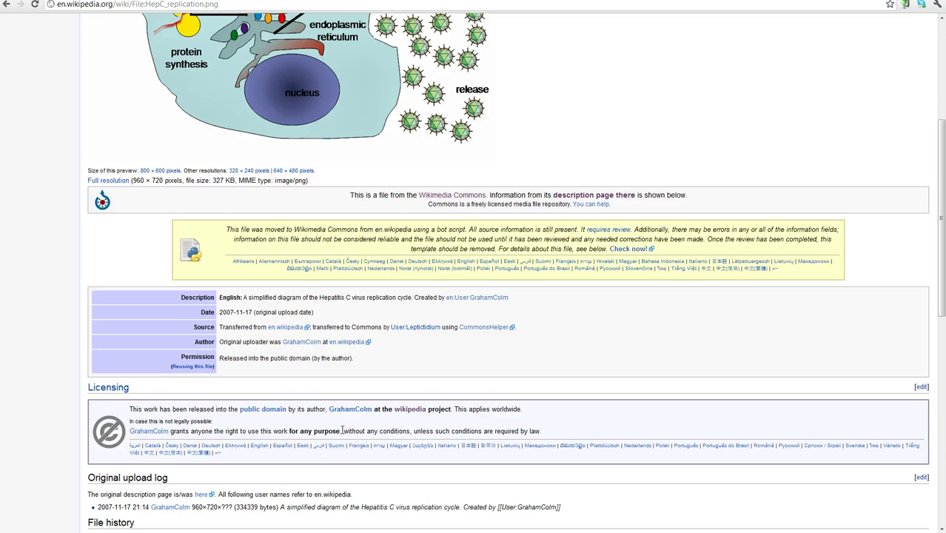
scroll(465, 421, up, 3)
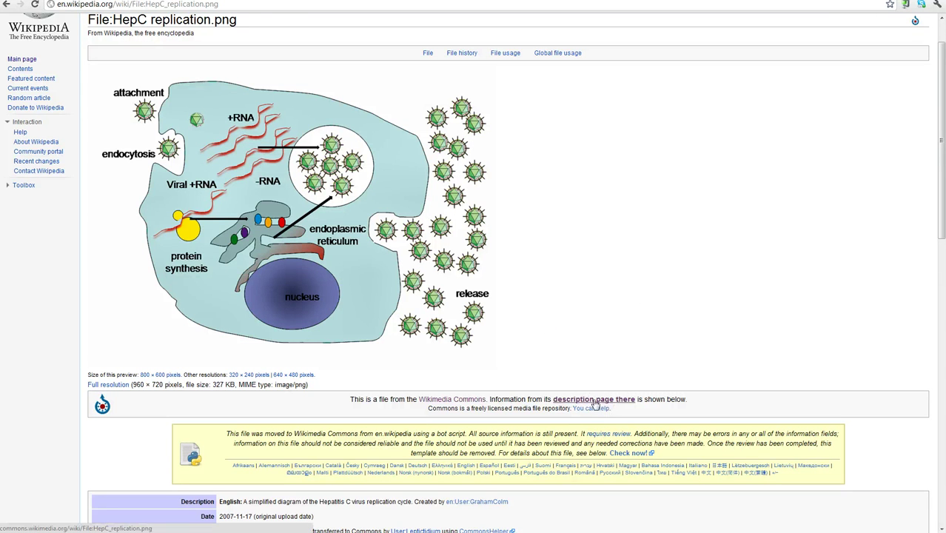
On the Commons HepC replication.png page, copy the plain Image embedding wikitext
click(592, 403)
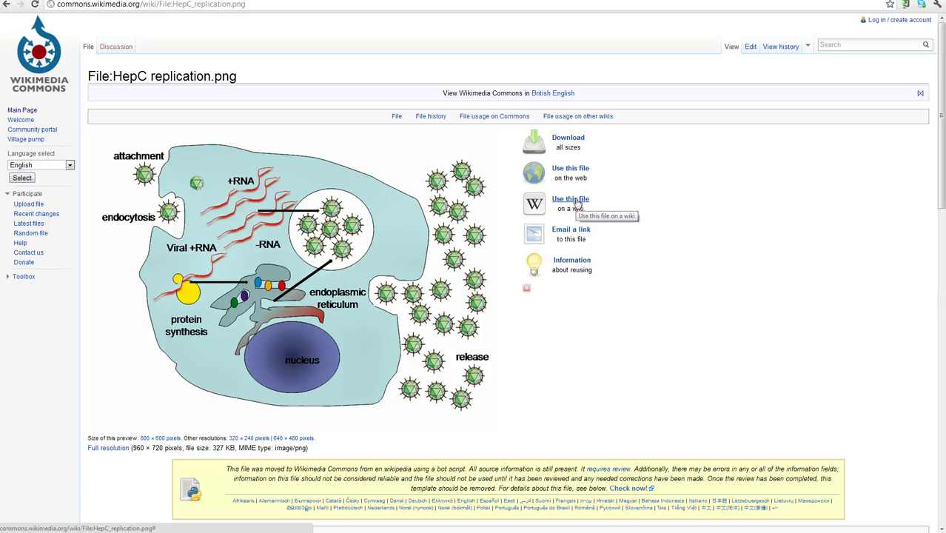
click(577, 201)
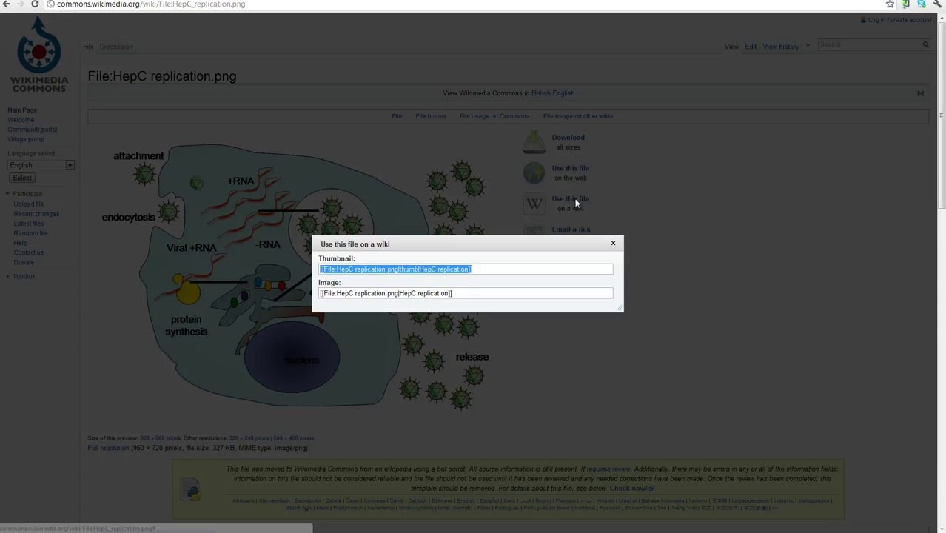
click(462, 295)
key(ctrl+c)
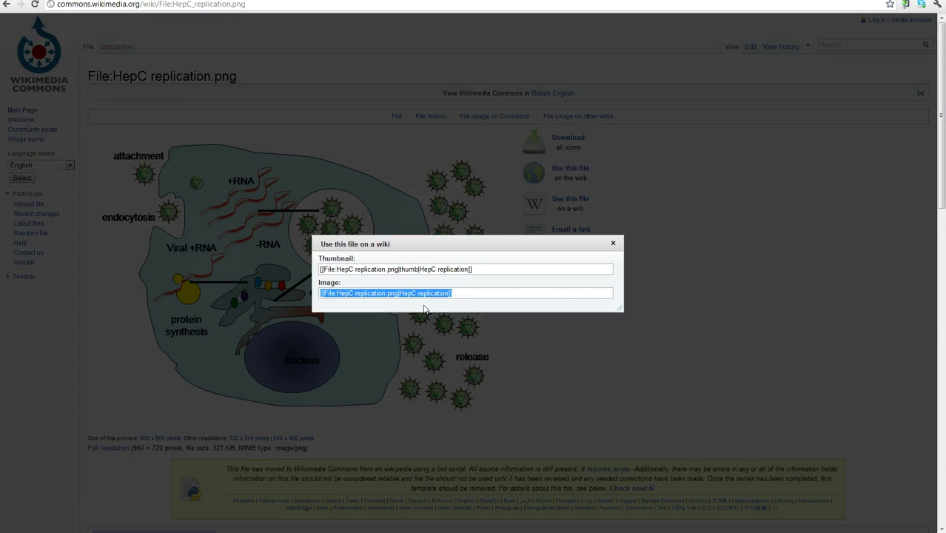
click(613, 244)
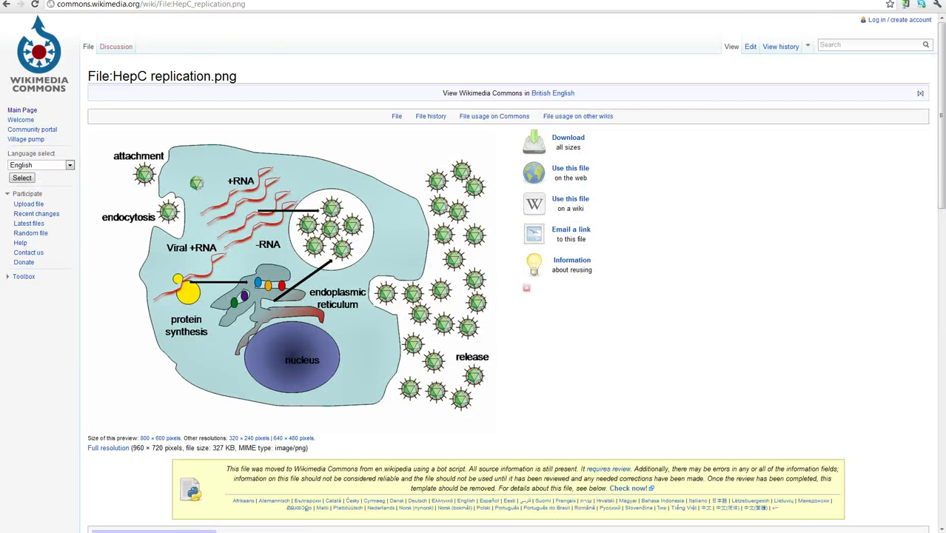
Return to the WikiVet Viral Replication article and open it for editing
key(ctrl+Tab)
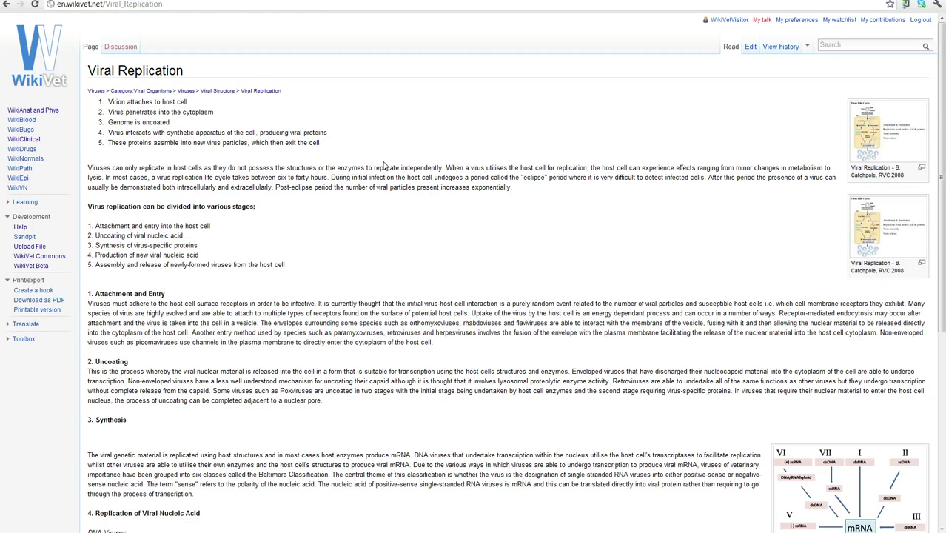
scroll(328, 202, down, 5)
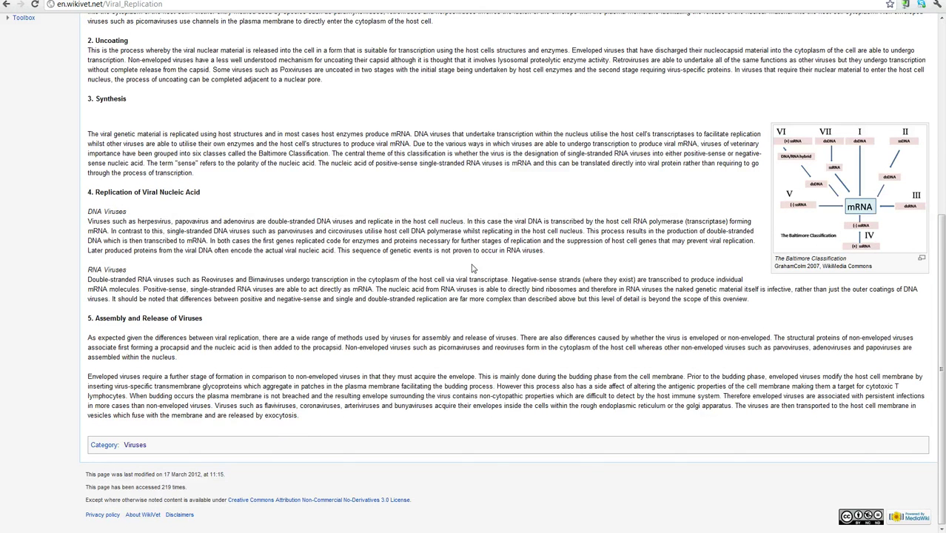
scroll(474, 266, up, 5)
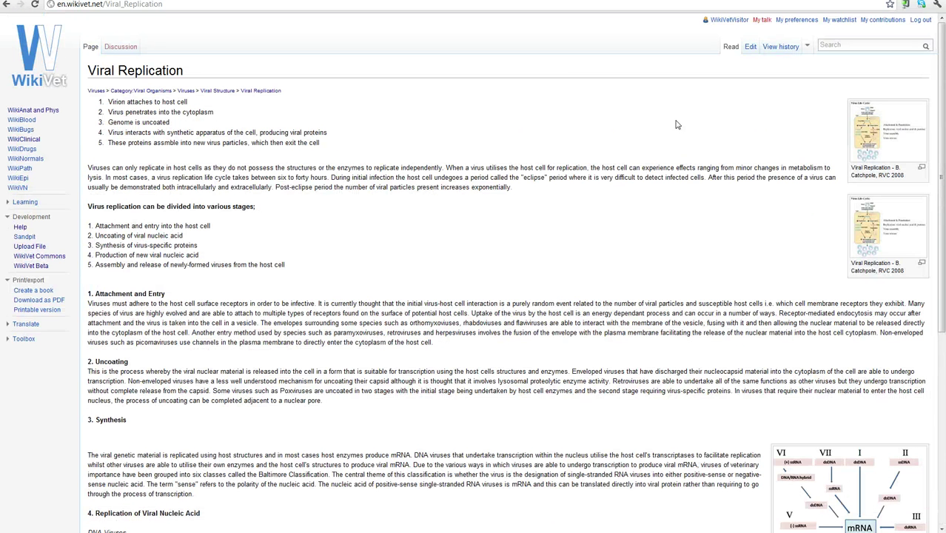
click(750, 47)
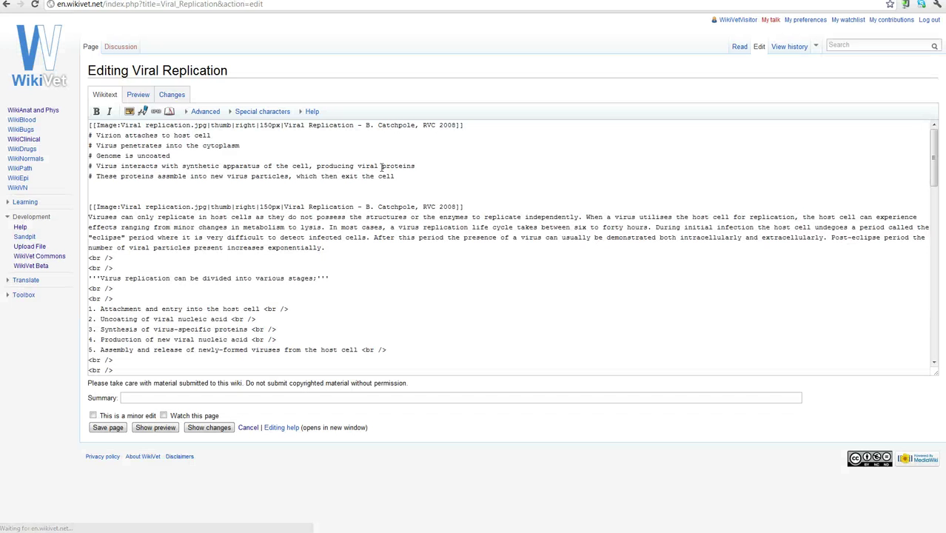
Paste [[File:HepC replication.png|HepC replication]] on a new line above [[Category:Viruses]]
scroll(200, 189, down, 10)
scroll(200, 198, down, 8)
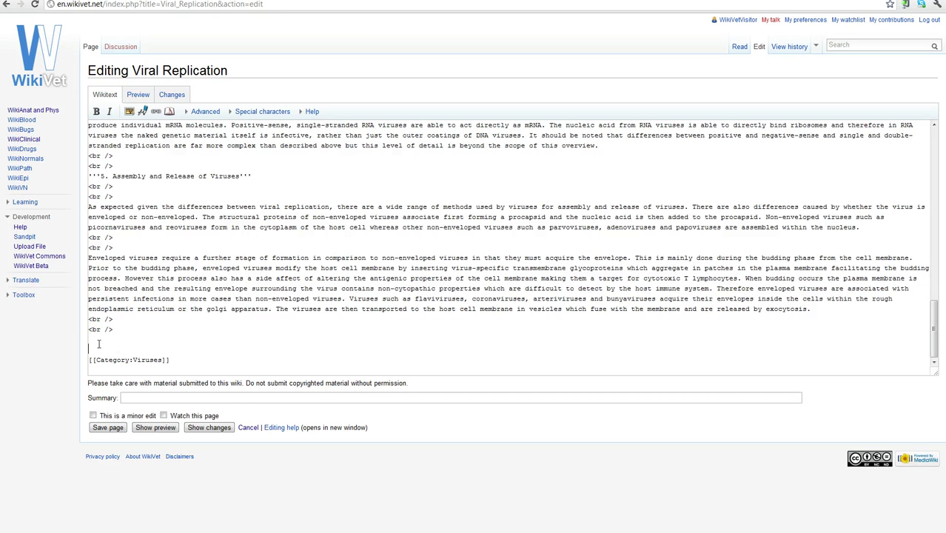
click(100, 344)
key(Return)
key(ctrl+v)
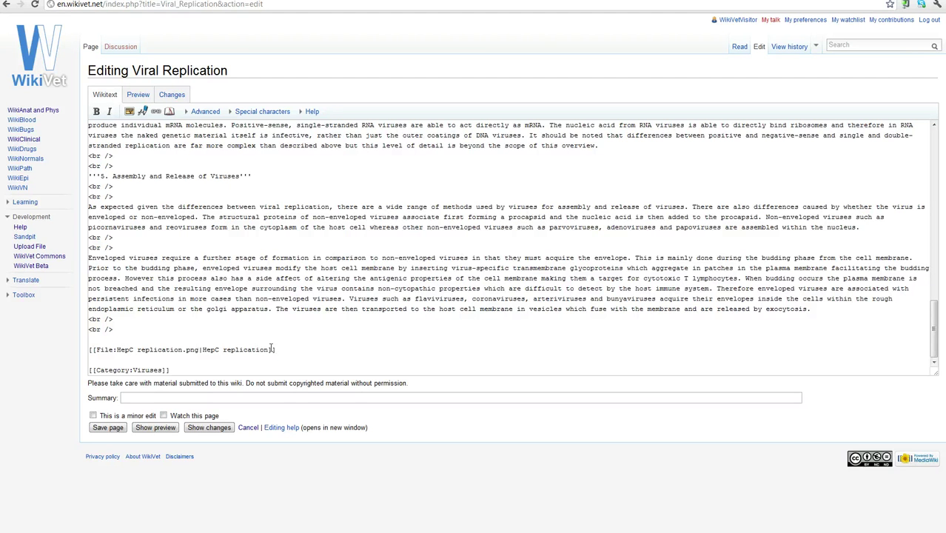
Preview the edited article and scroll down to check the rendered HepC diagram
click(156, 428)
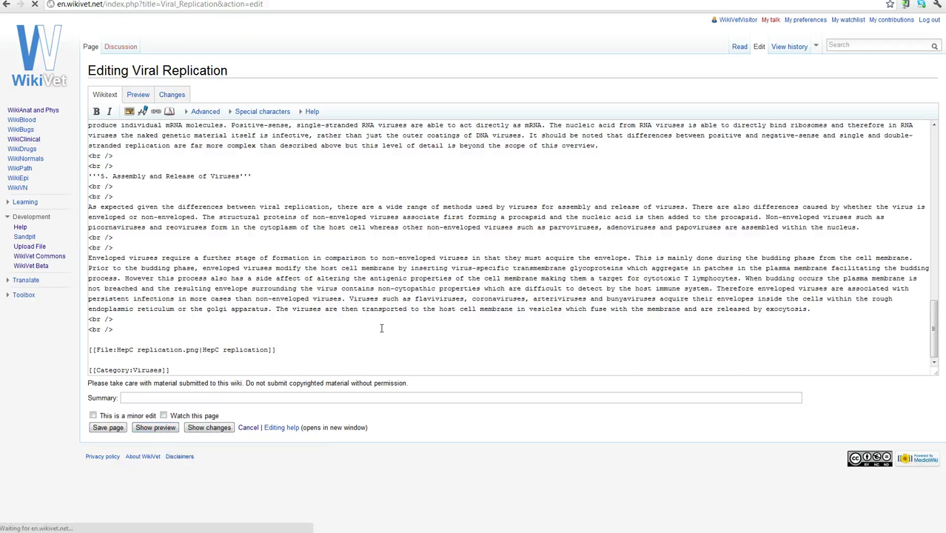
scroll(396, 310, down, 9)
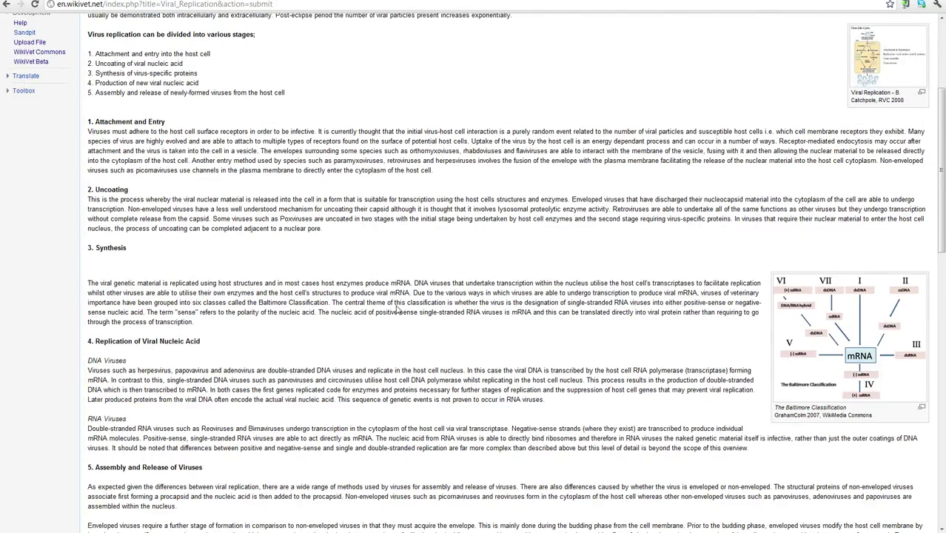
scroll(567, 337, down, 3)
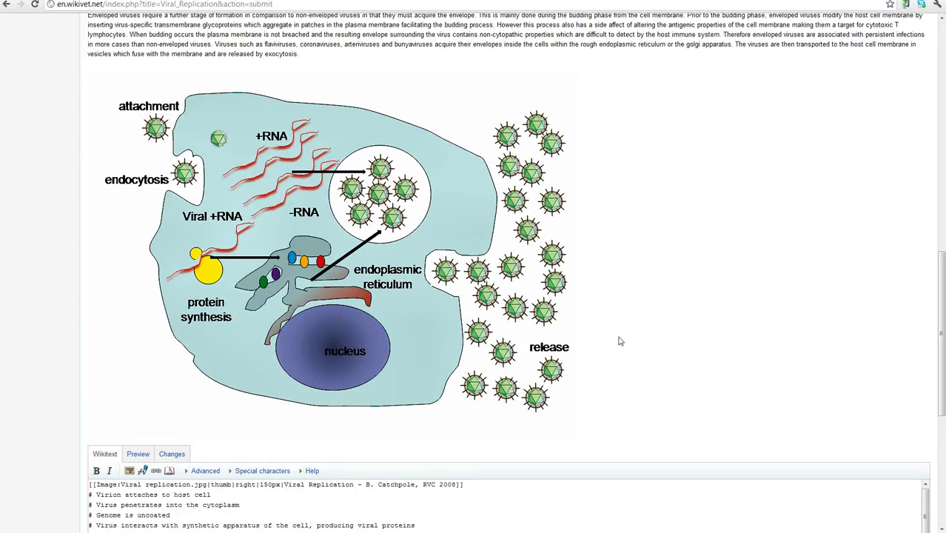
scroll(615, 351, down, 2)
scroll(612, 356, down, 2)
scroll(577, 423, down, 6)
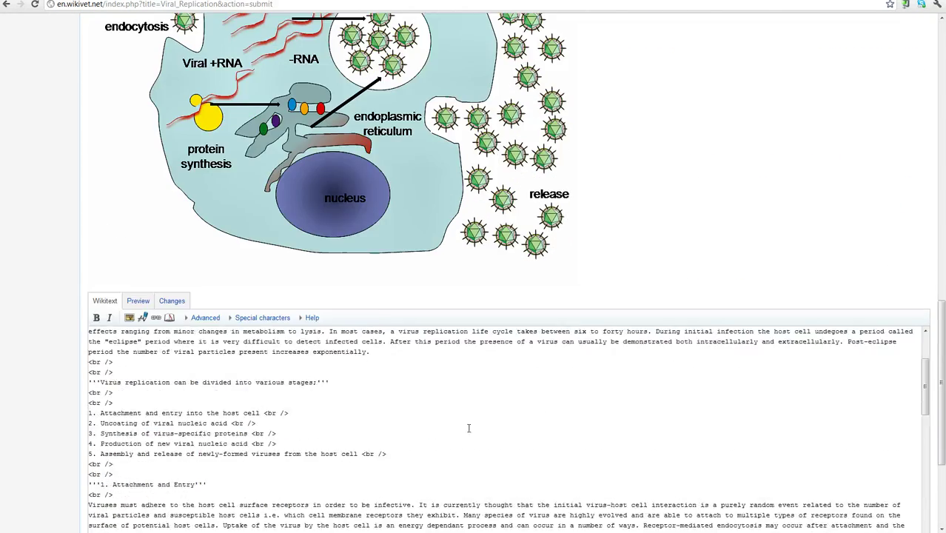
scroll(382, 391, down, 10)
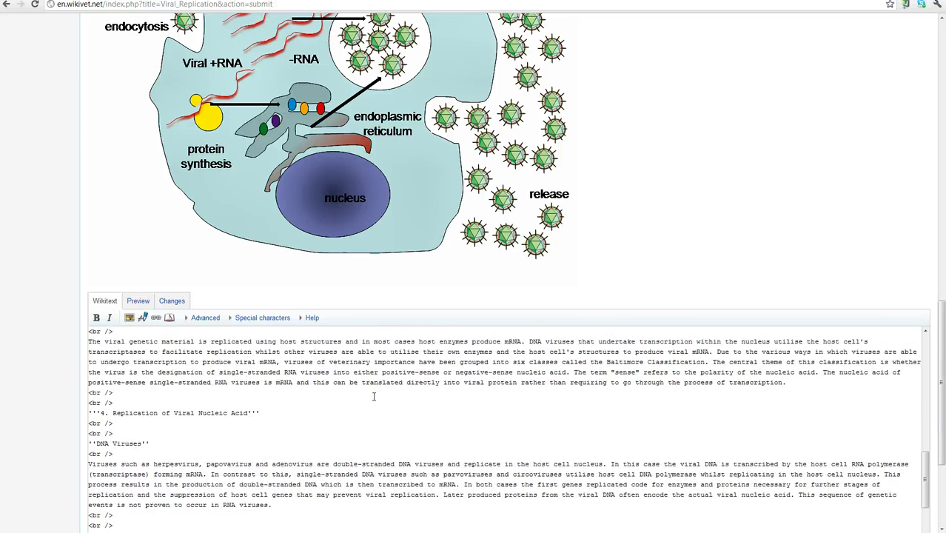
scroll(374, 396, down, 5)
scroll(374, 396, down, 3)
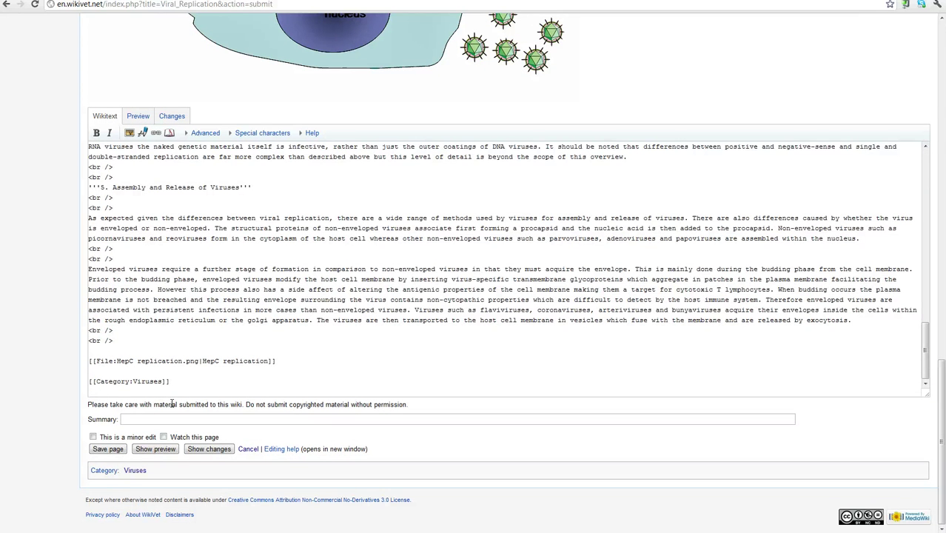
Save the page with the edit summary 'inserted image from wikipedia'
click(133, 419)
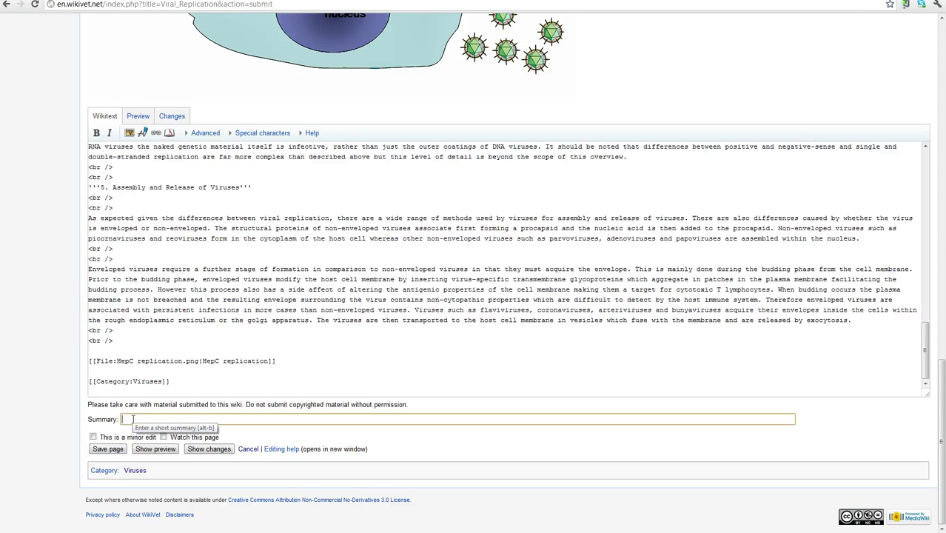
text(inserted image from wi)
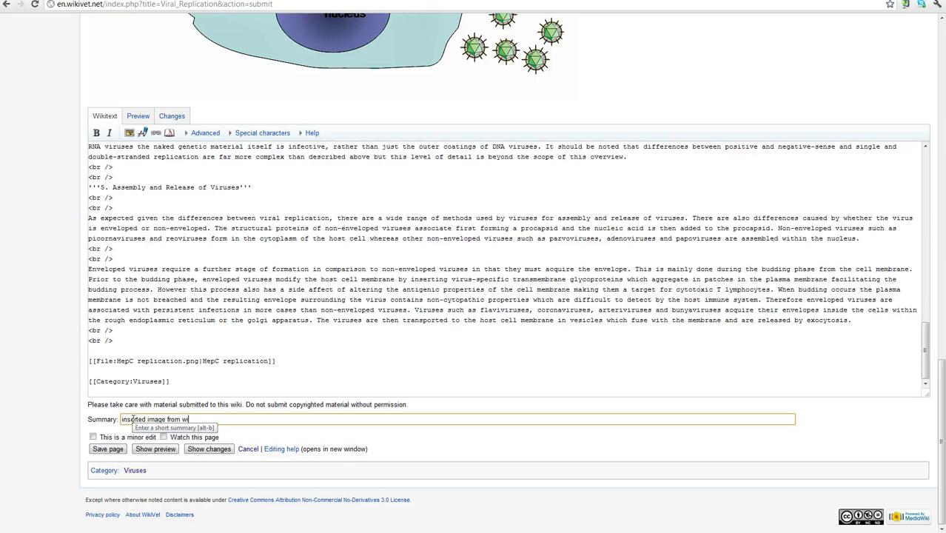
text(kipedia)
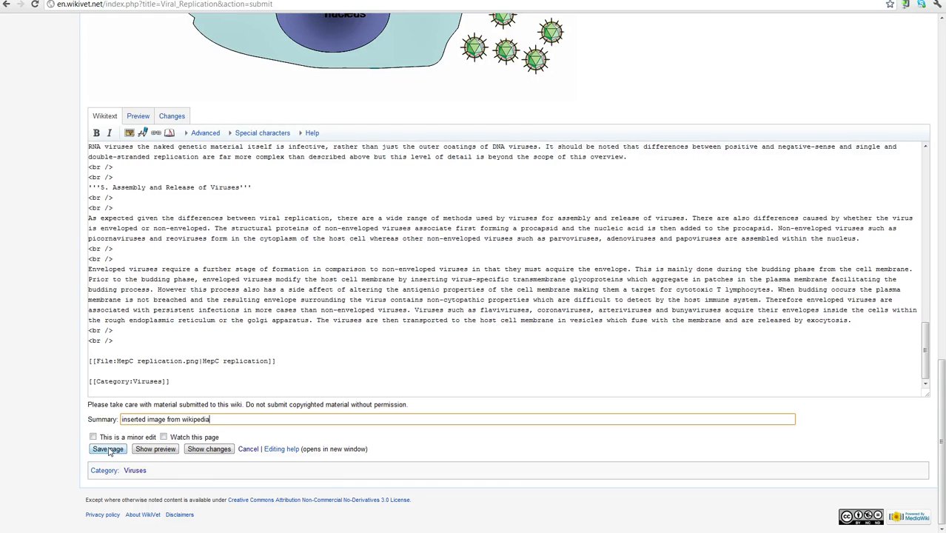
click(108, 449)
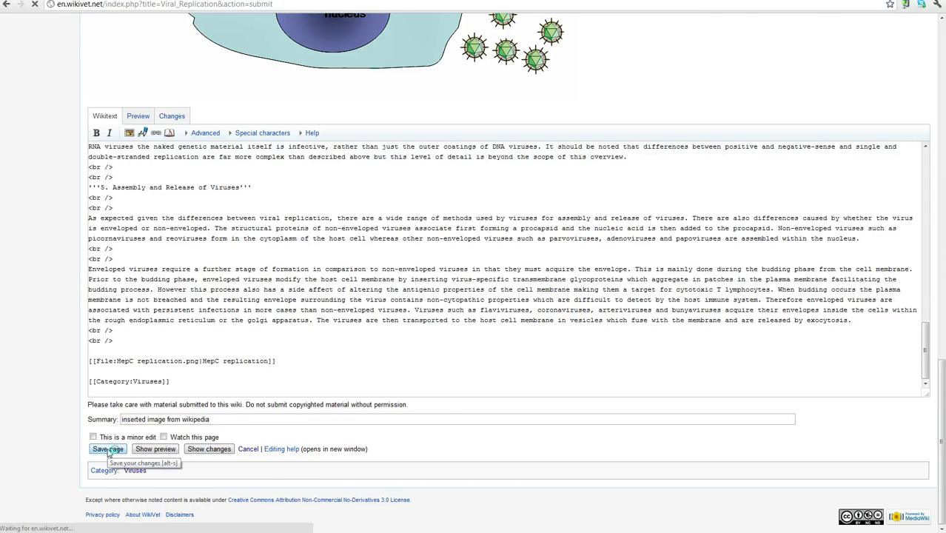
Open the File:HepC replication.png page from the diagram at the article's bottom
scroll(392, 303, down, 3)
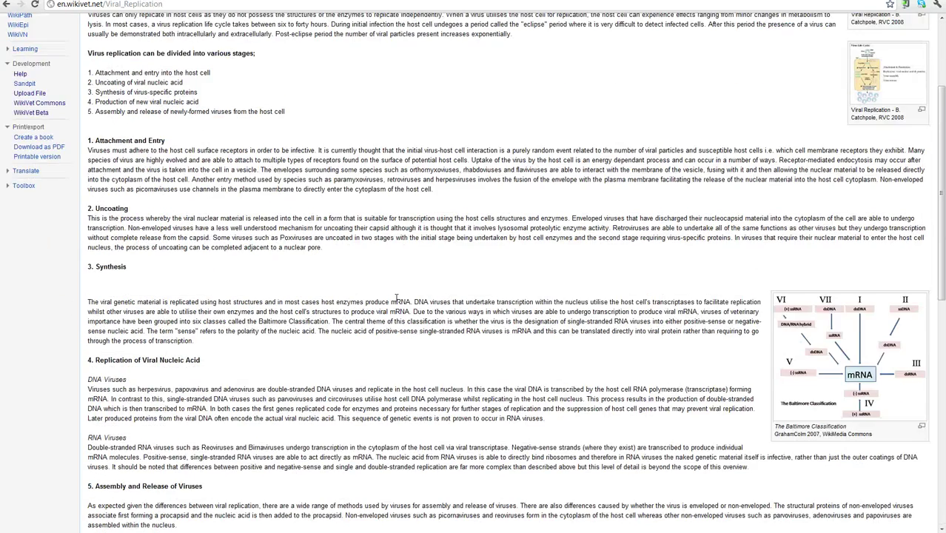
scroll(396, 297, down, 6)
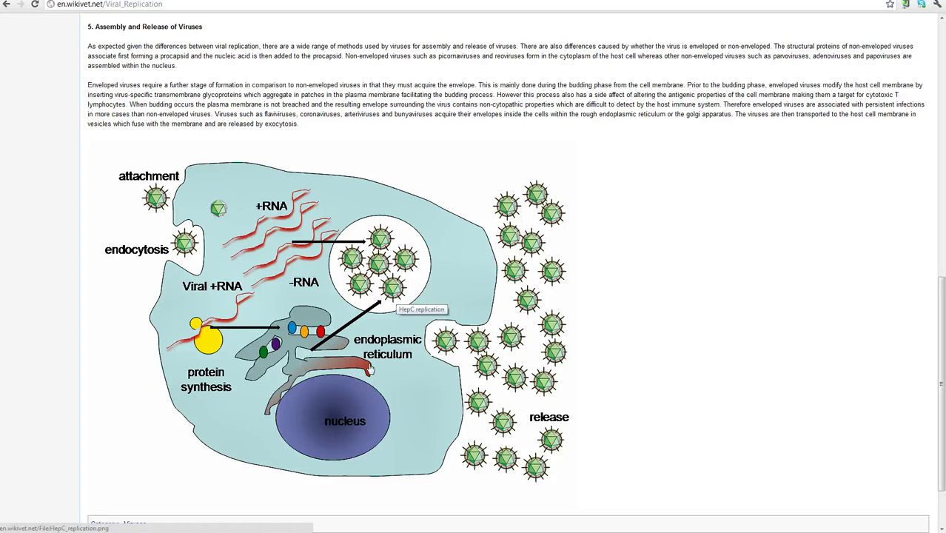
scroll(585, 206, down, 2)
scroll(579, 262, up, 2)
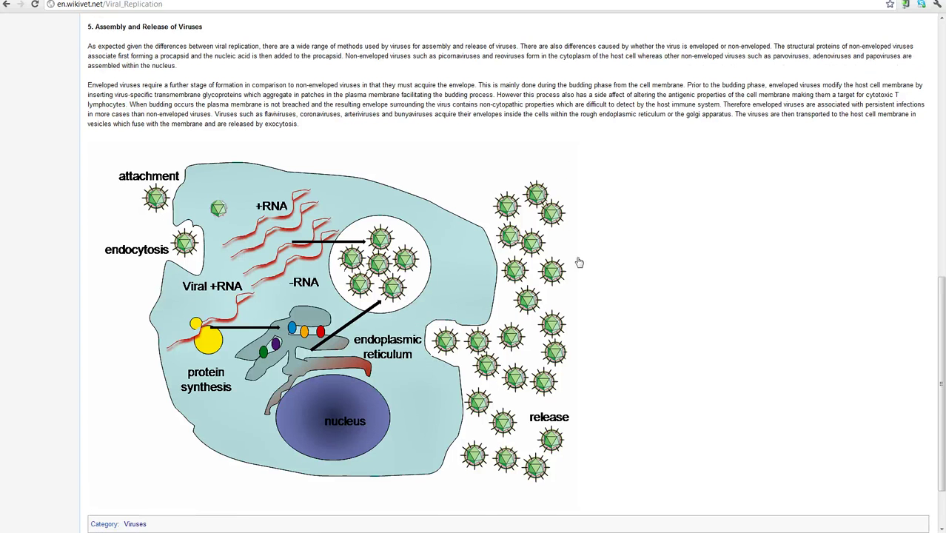
click(302, 326)
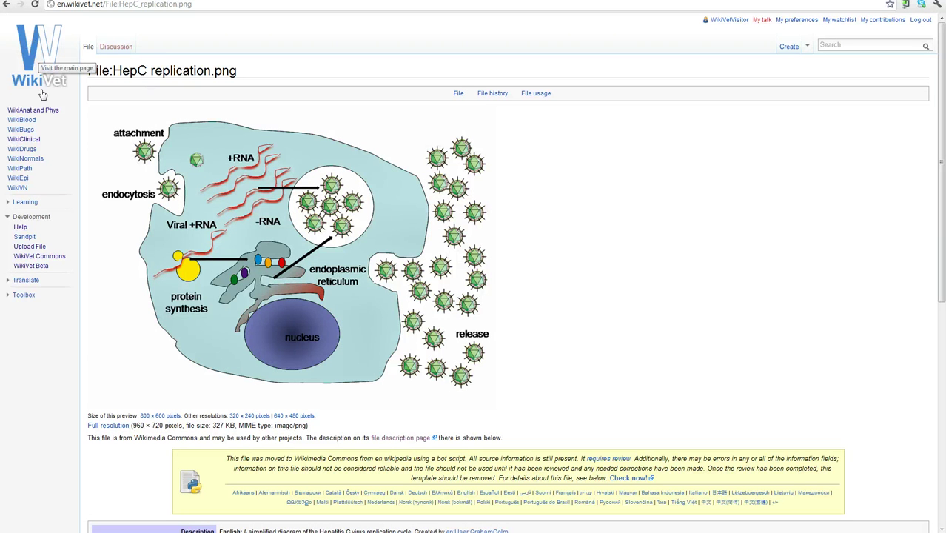
scroll(502, 330, down, 3)
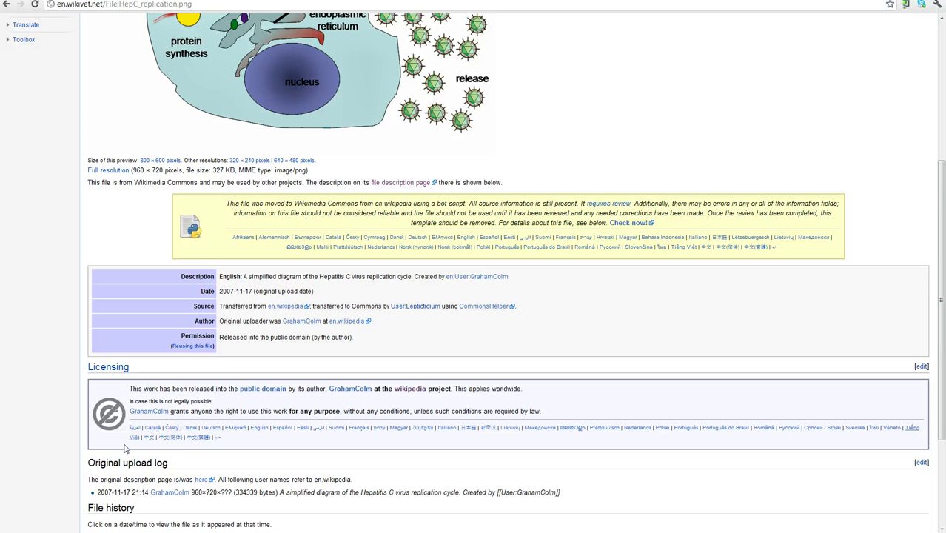
scroll(492, 385, down, 5)
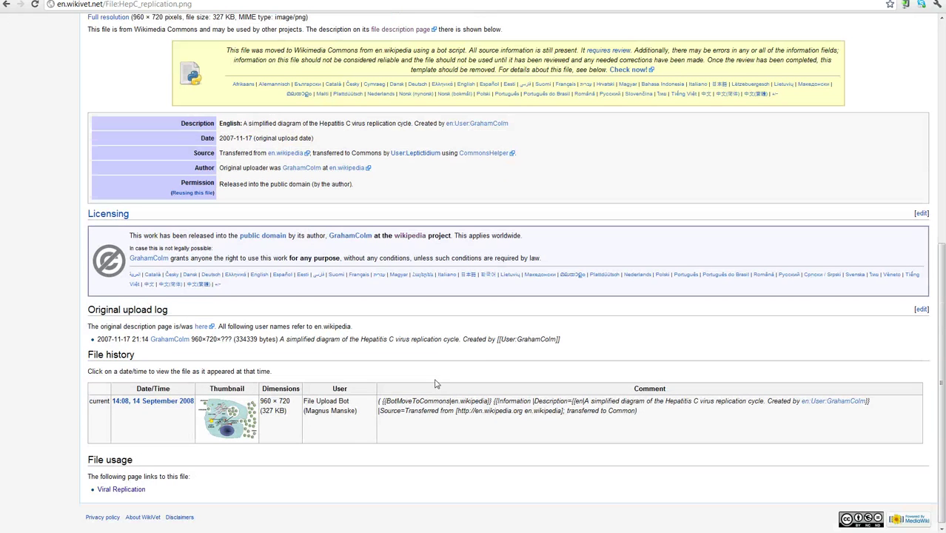
scroll(358, 341, up, 13)
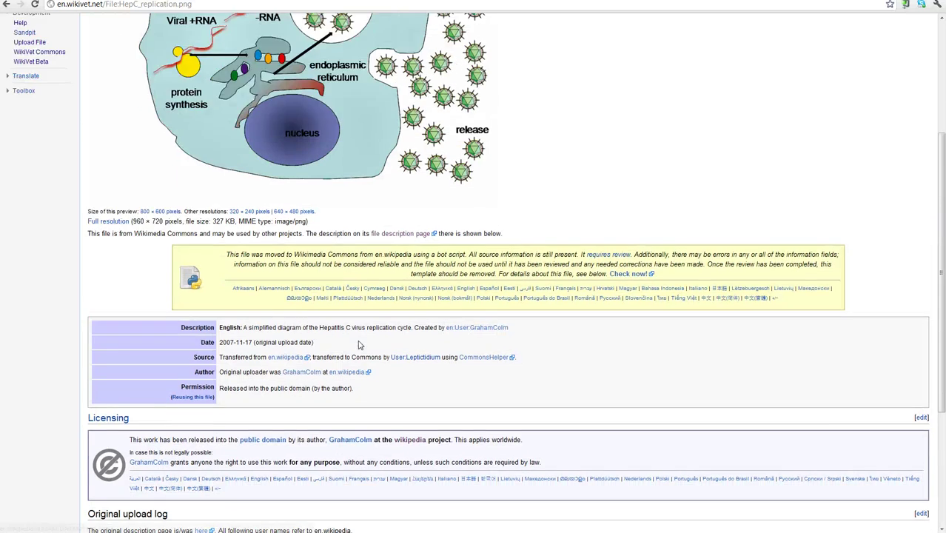